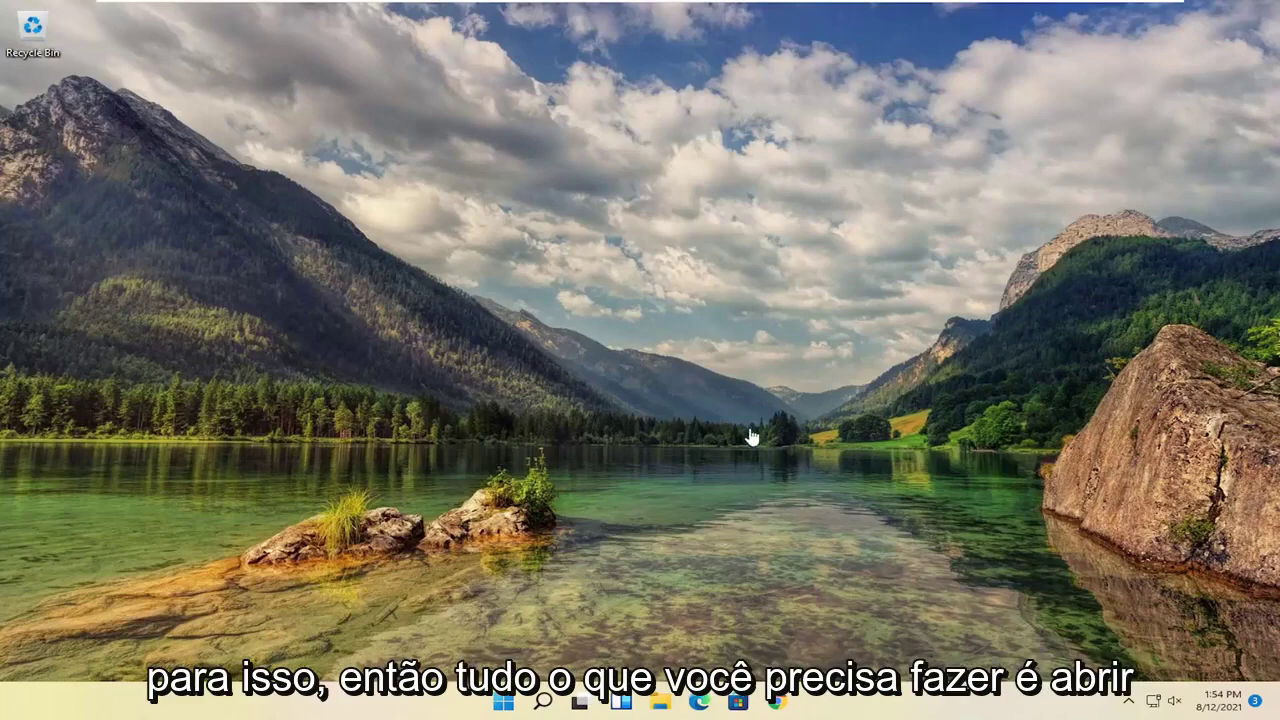
{"action": "left_click", "coordinate": [543, 700]}
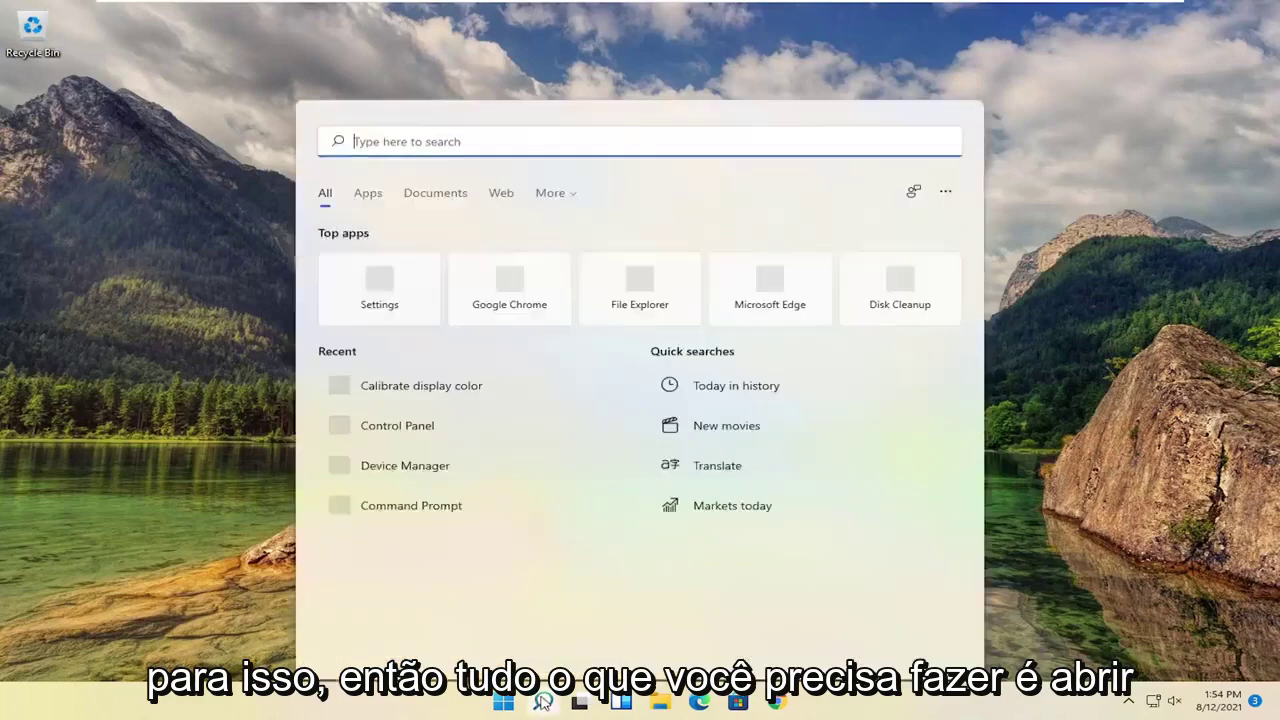
{"action": "type", "text": "notepad"}
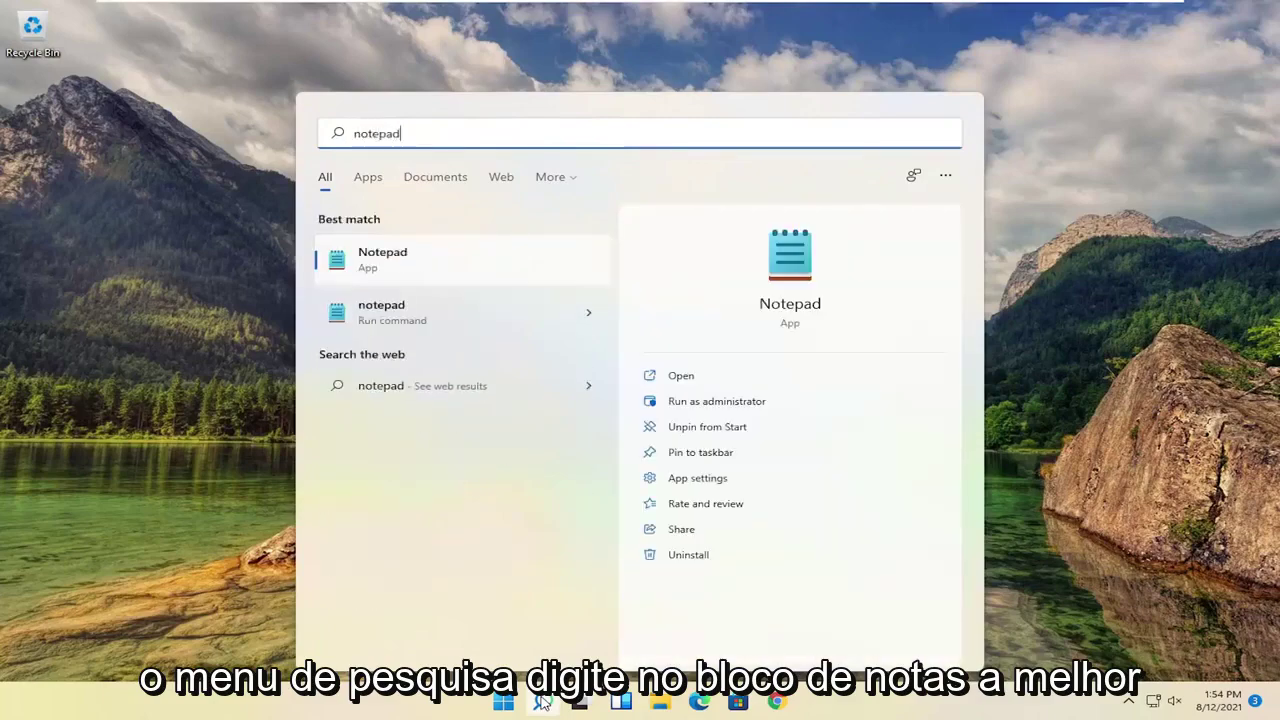
{"action": "left_click", "coordinate": [366, 266]}
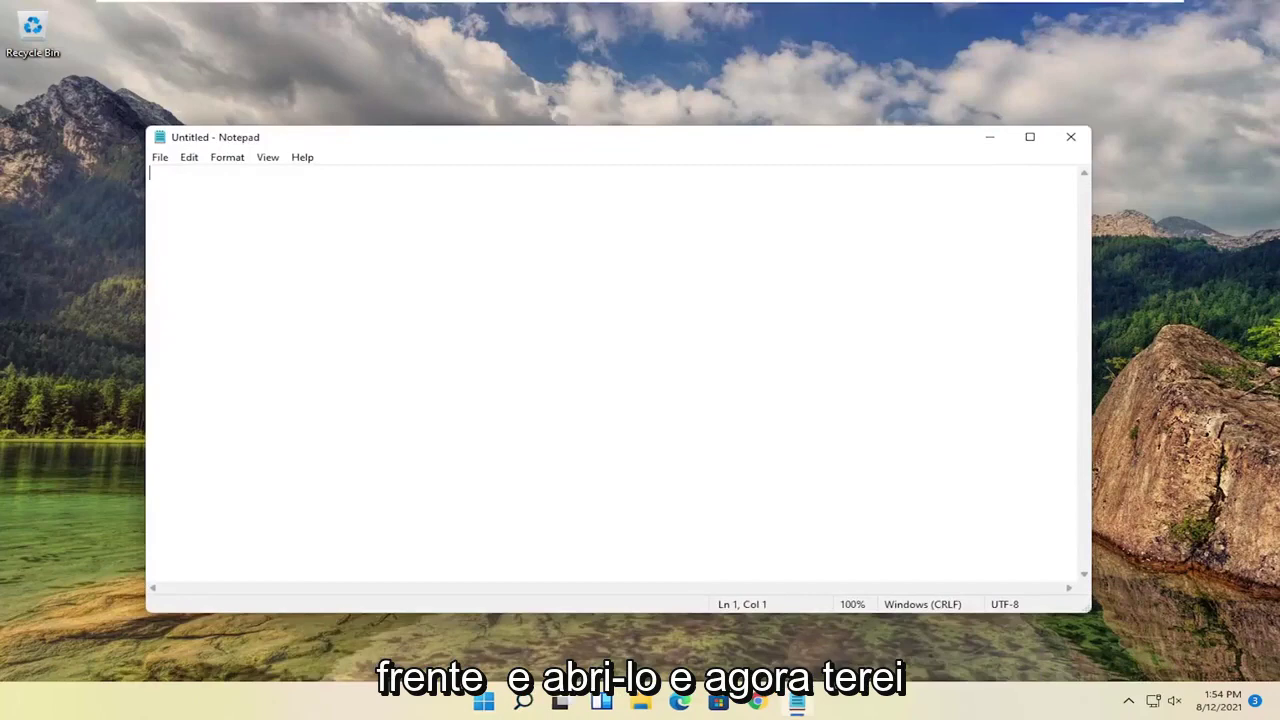
{"action": "right_click", "coordinate": [363, 220]}
{"action": "left_click", "coordinate": [394, 294]}
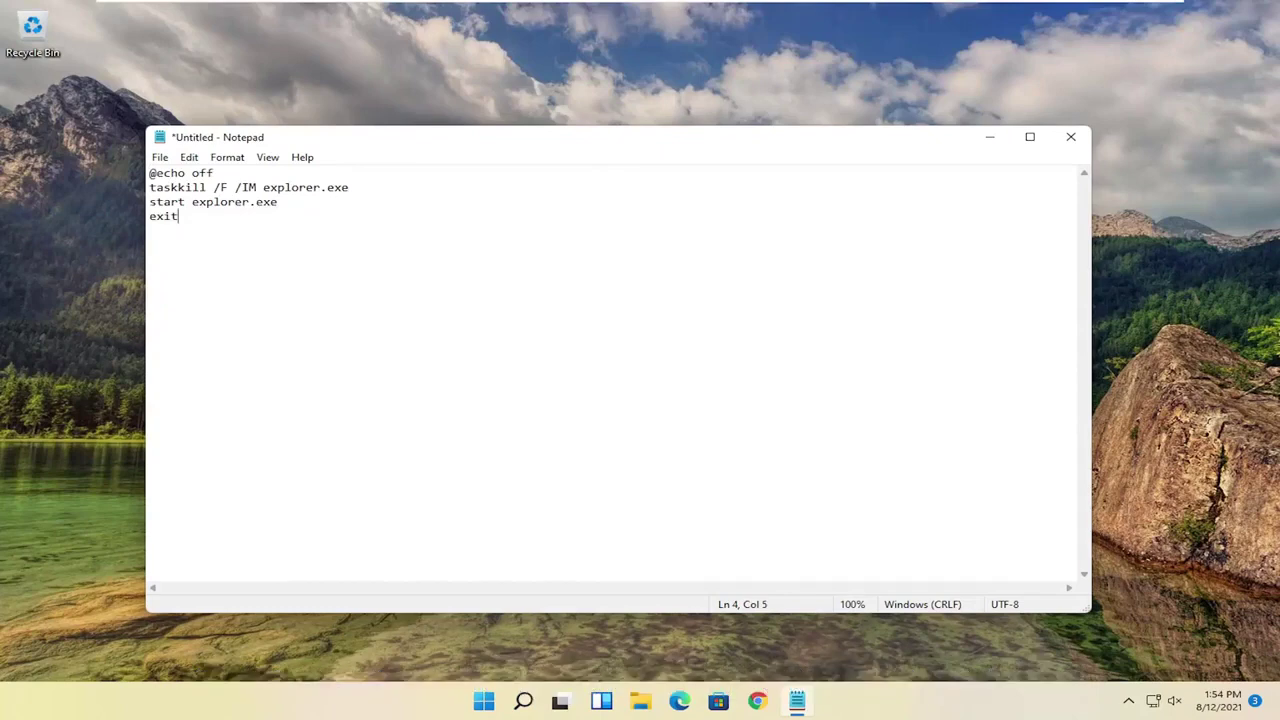
Save the script to the Desktop as watermark.bat with the All Files type, and close Notepad
{"action": "left_click", "coordinate": [160, 157]}
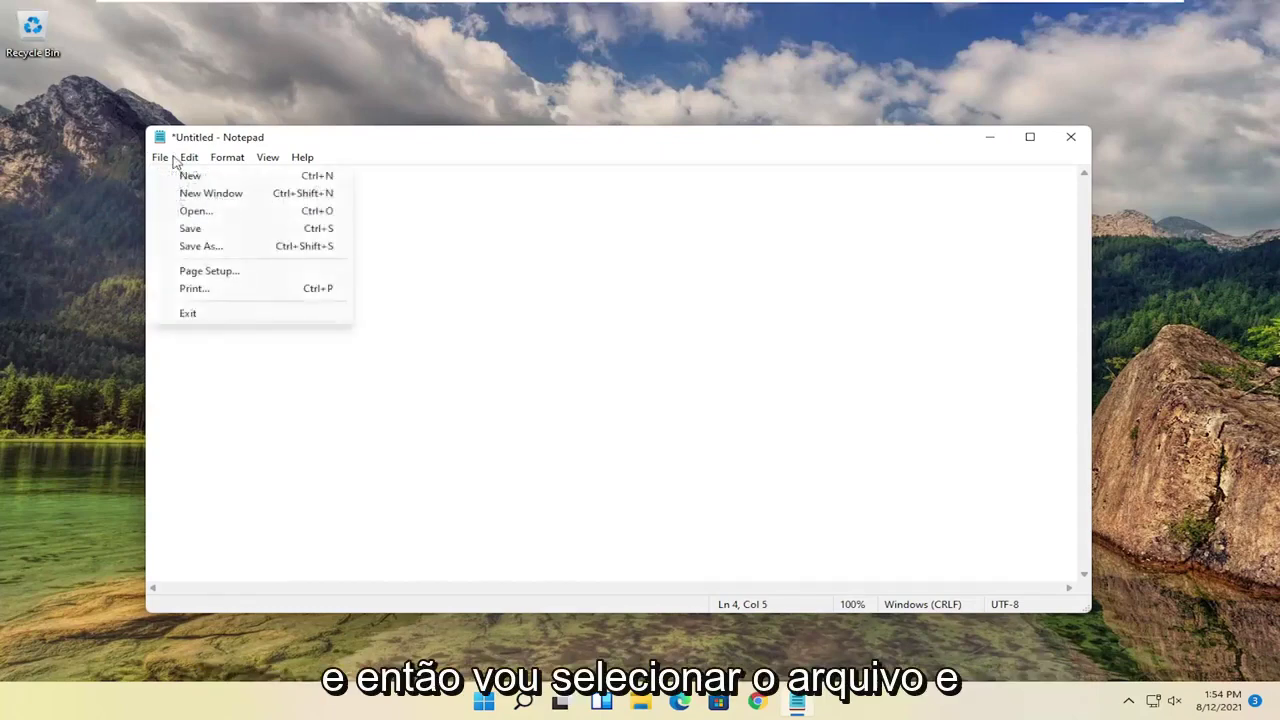
{"action": "left_click", "coordinate": [197, 247]}
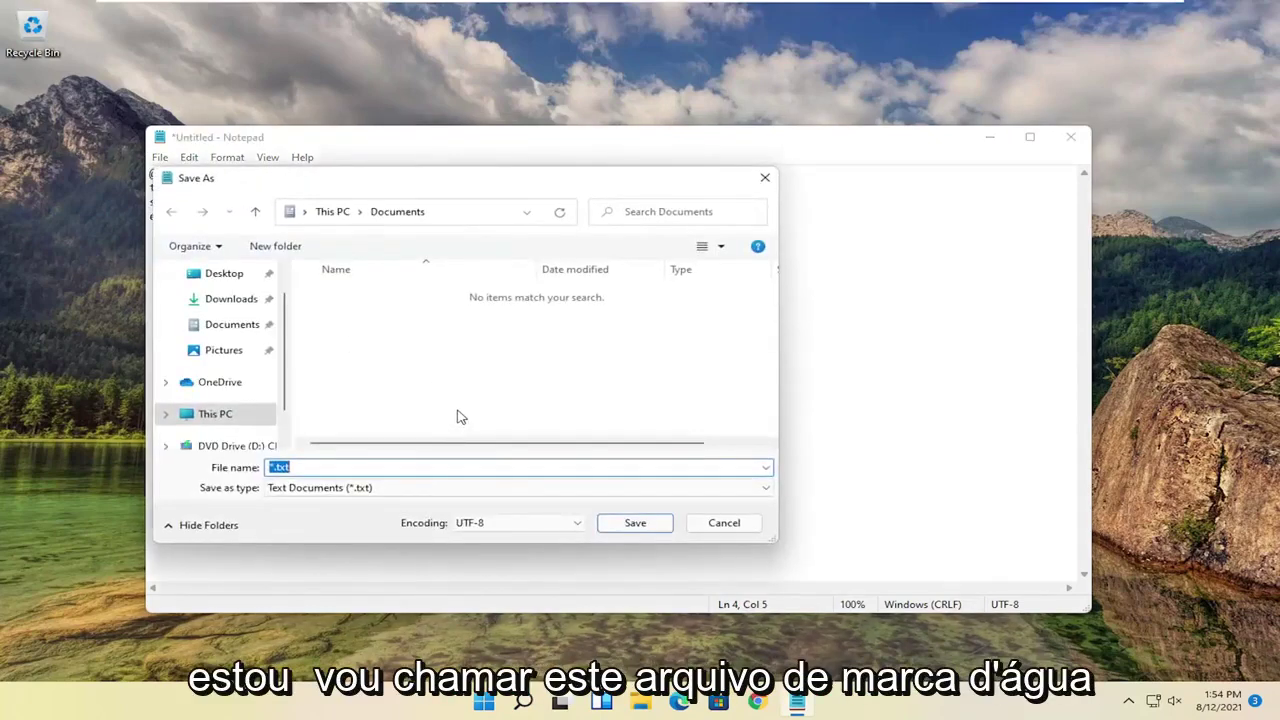
{"action": "type", "text": "watermark.bat"}
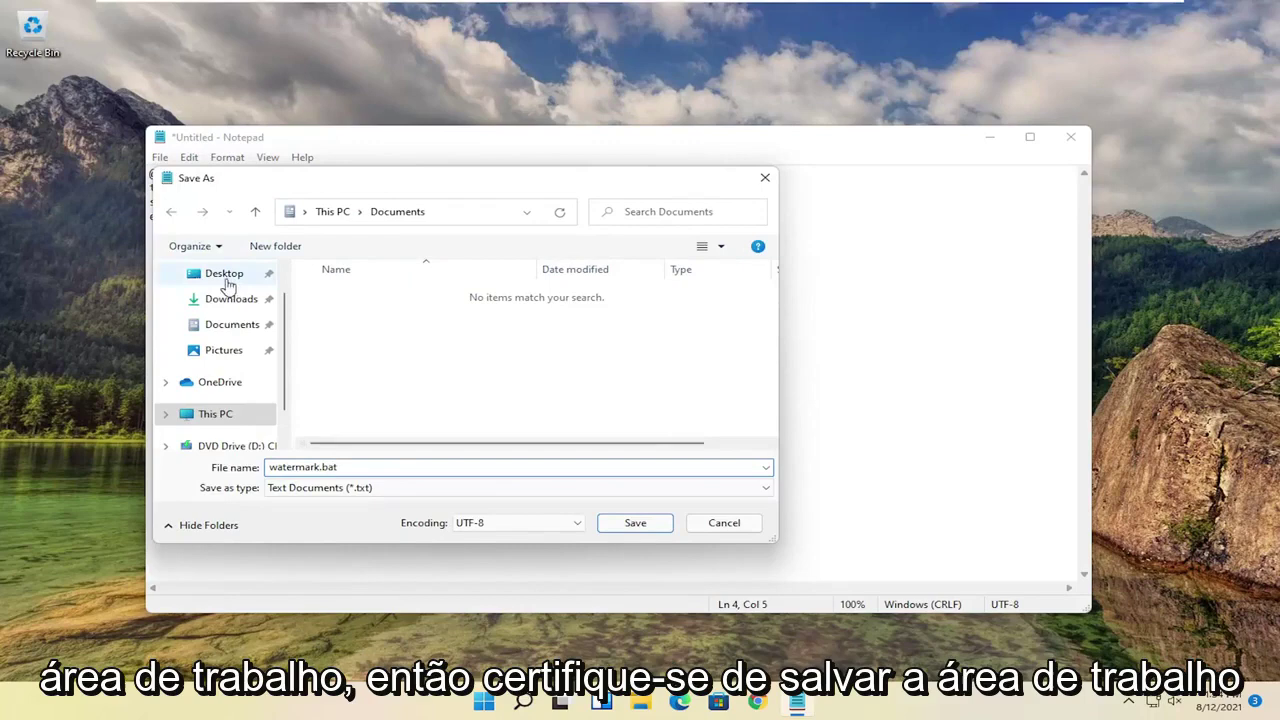
{"action": "left_click", "coordinate": [226, 280]}
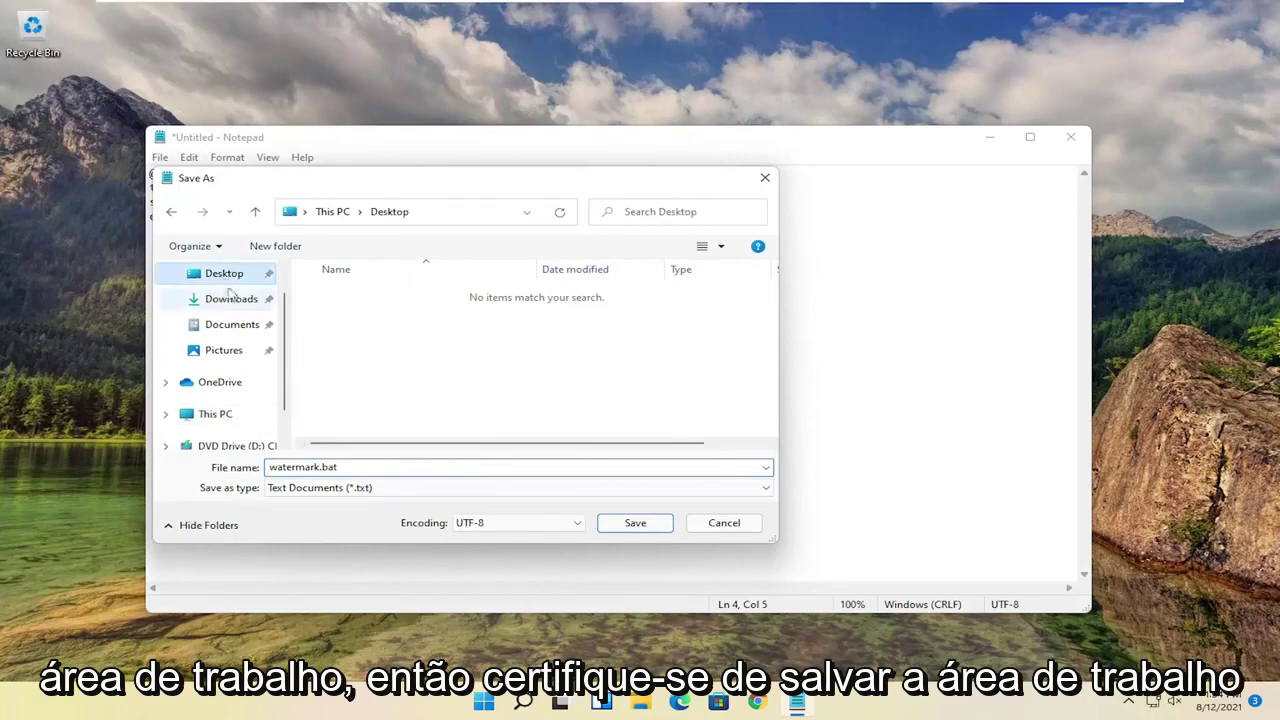
{"action": "left_click", "coordinate": [320, 490]}
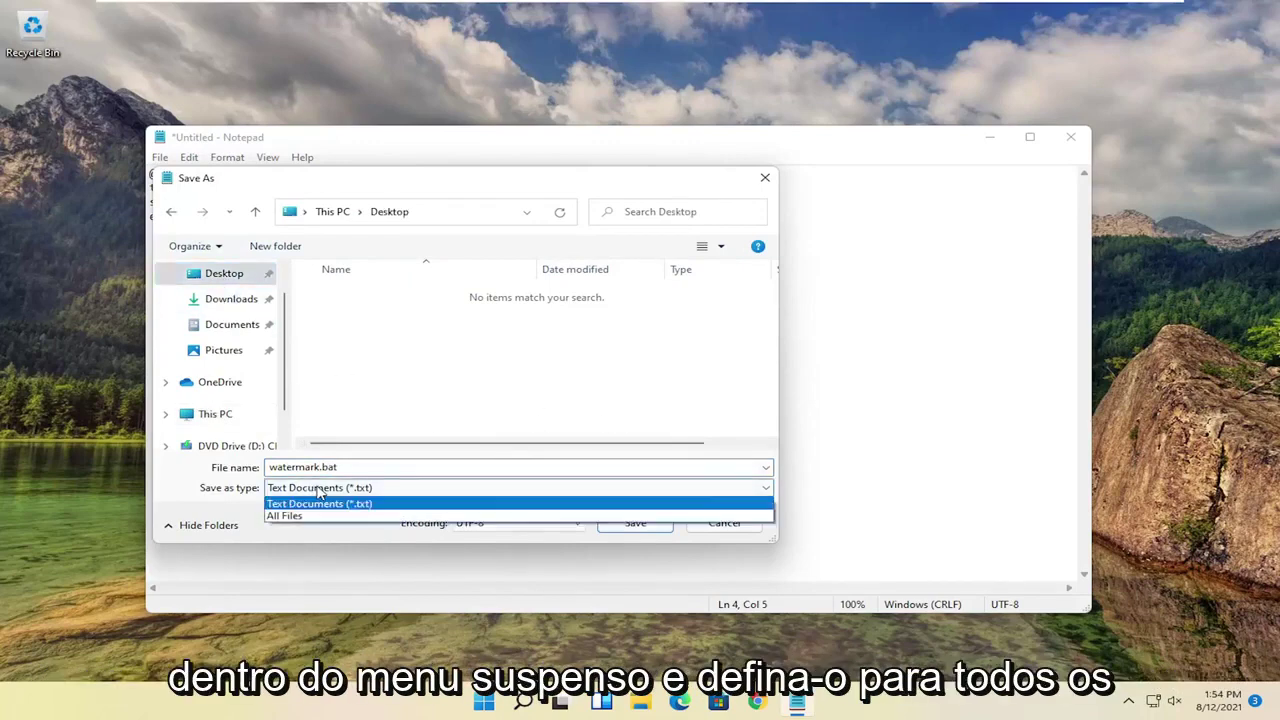
{"action": "left_click", "coordinate": [299, 516]}
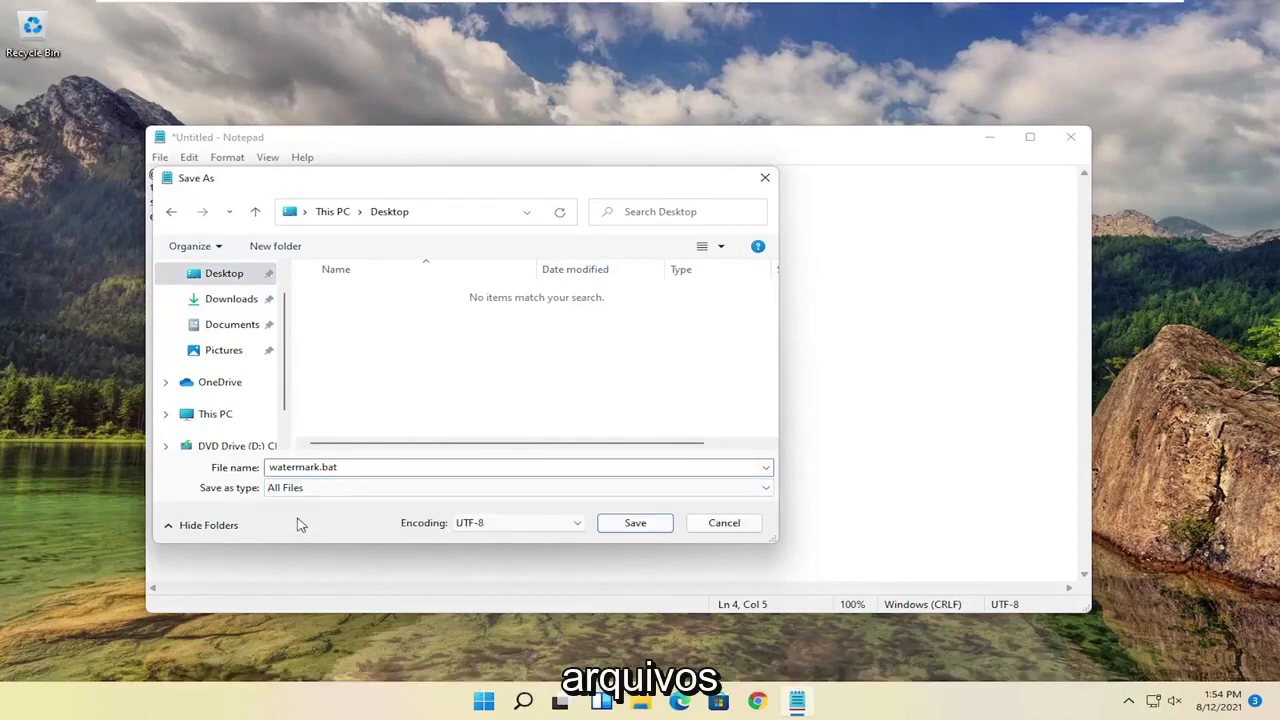
{"action": "left_click", "coordinate": [630, 523]}
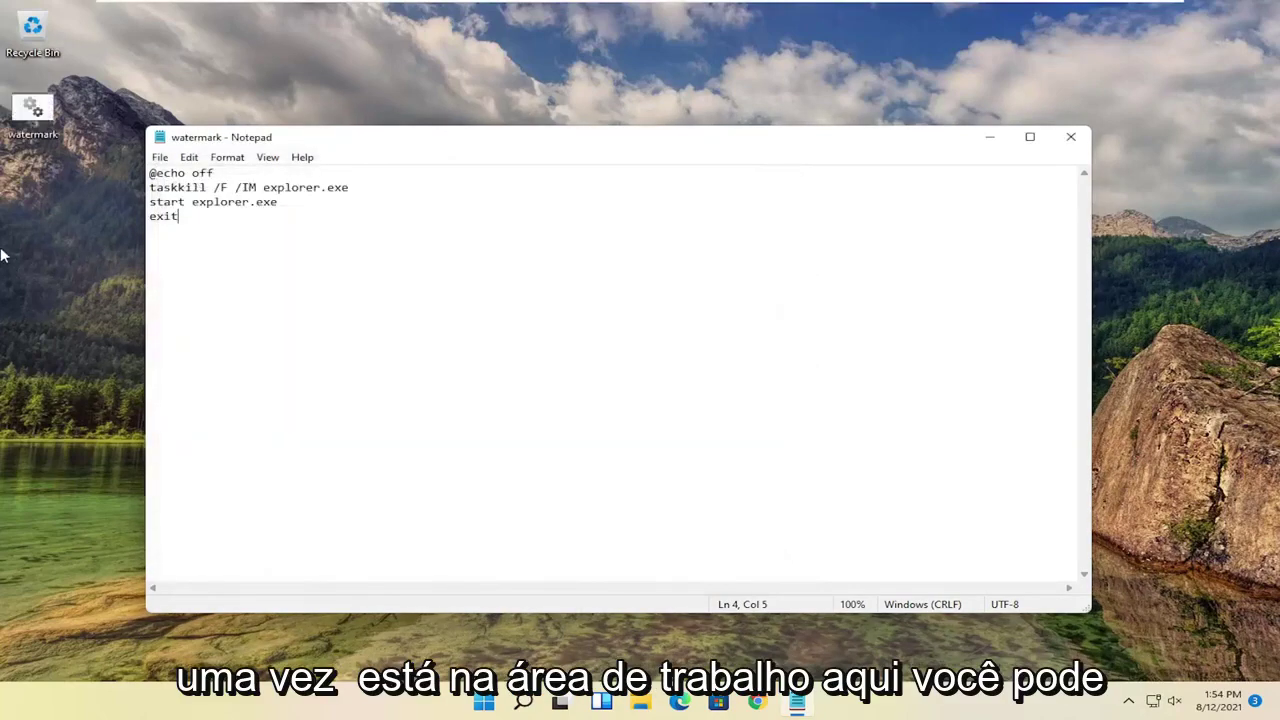
{"action": "left_click", "coordinate": [1070, 137]}
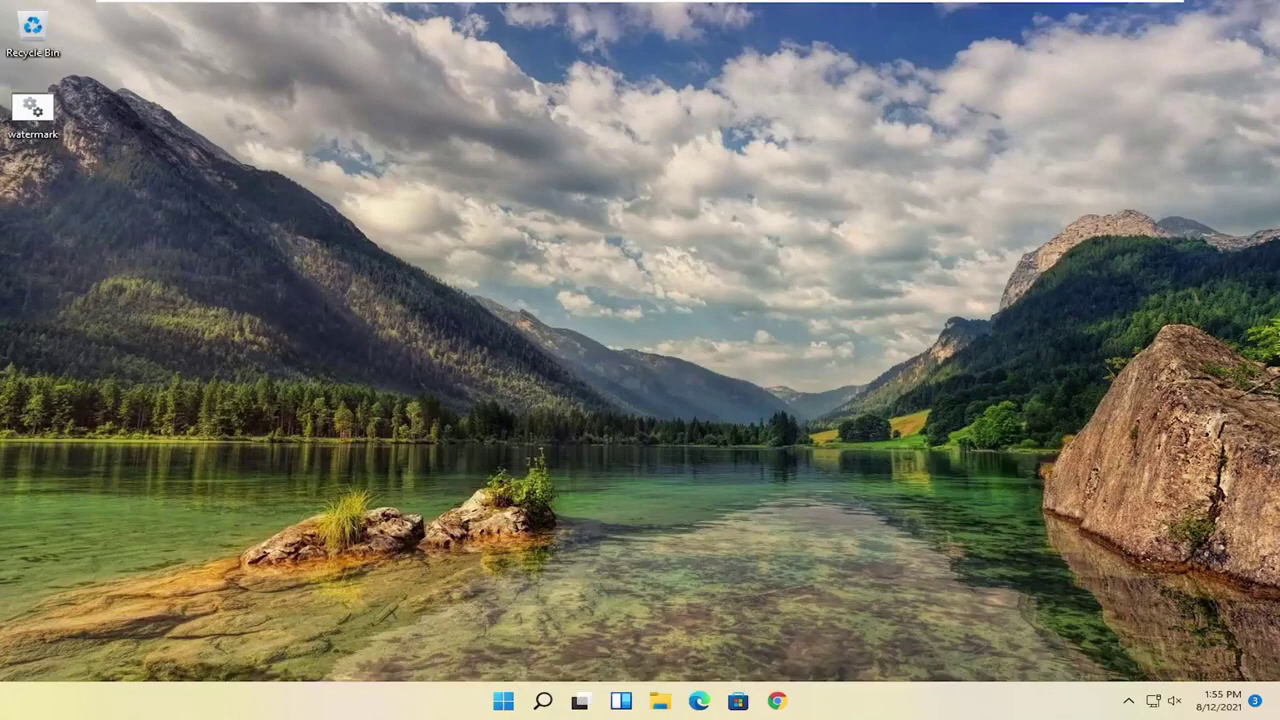
Run the watermark batch file on the desktop as administrator and allow it to make changes
{"action": "right_click", "coordinate": [34, 108]}
{"action": "left_click", "coordinate": [127, 174]}
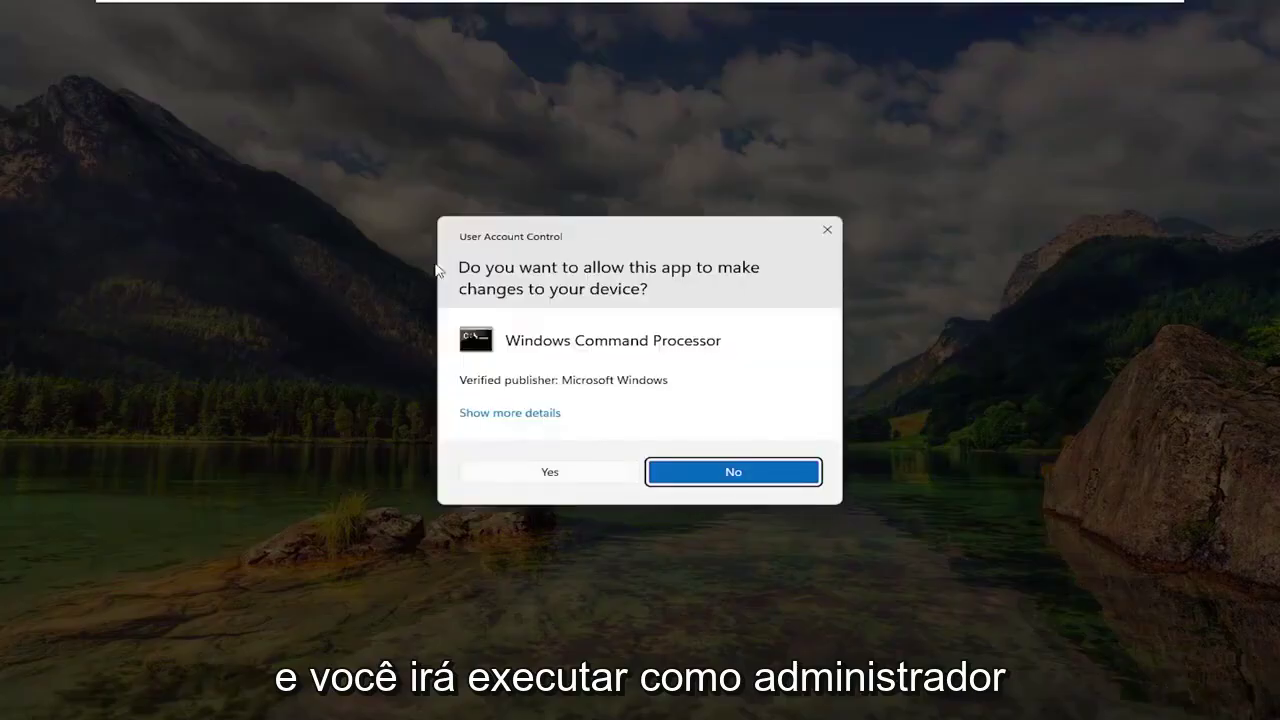
{"action": "left_click", "coordinate": [549, 473]}
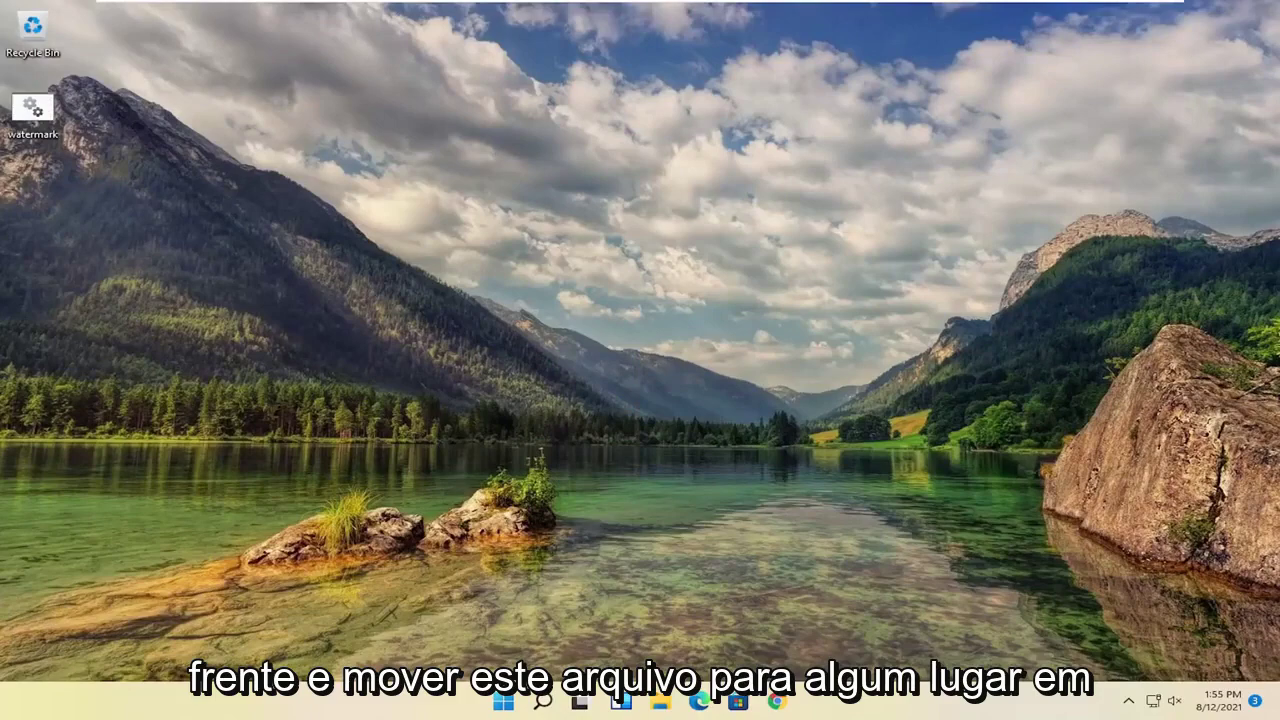
Move the watermark batch file from the desktop into the Documents folder and close File Explorer
{"action": "left_click_drag", "start_coordinate": [32, 108], "coordinate": [120, 122]}
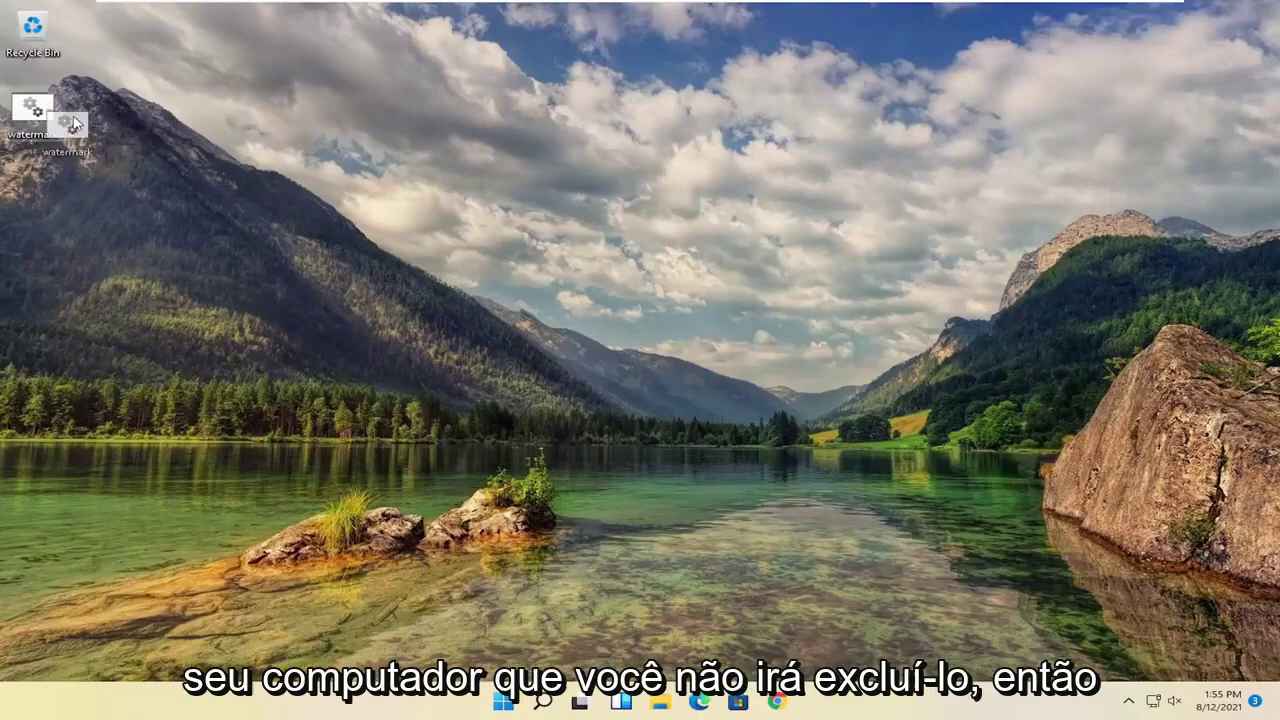
{"action": "left_click", "coordinate": [659, 704]}
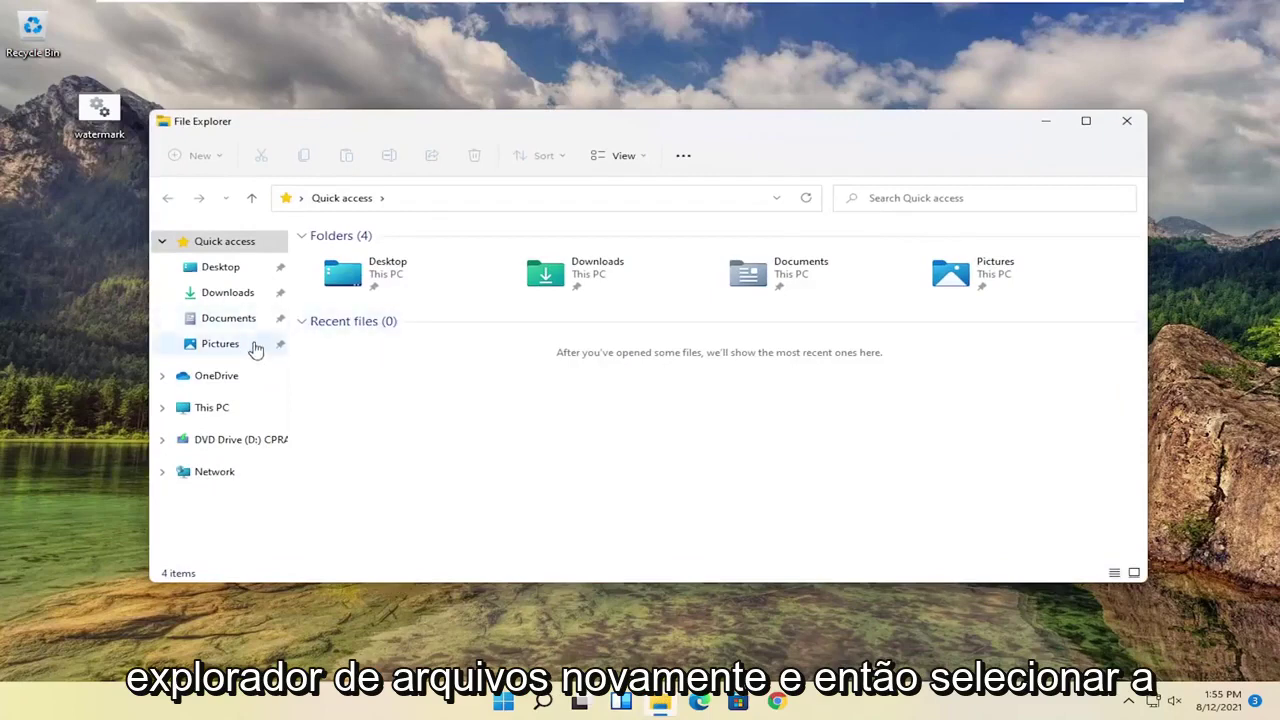
{"action": "left_click", "coordinate": [204, 320]}
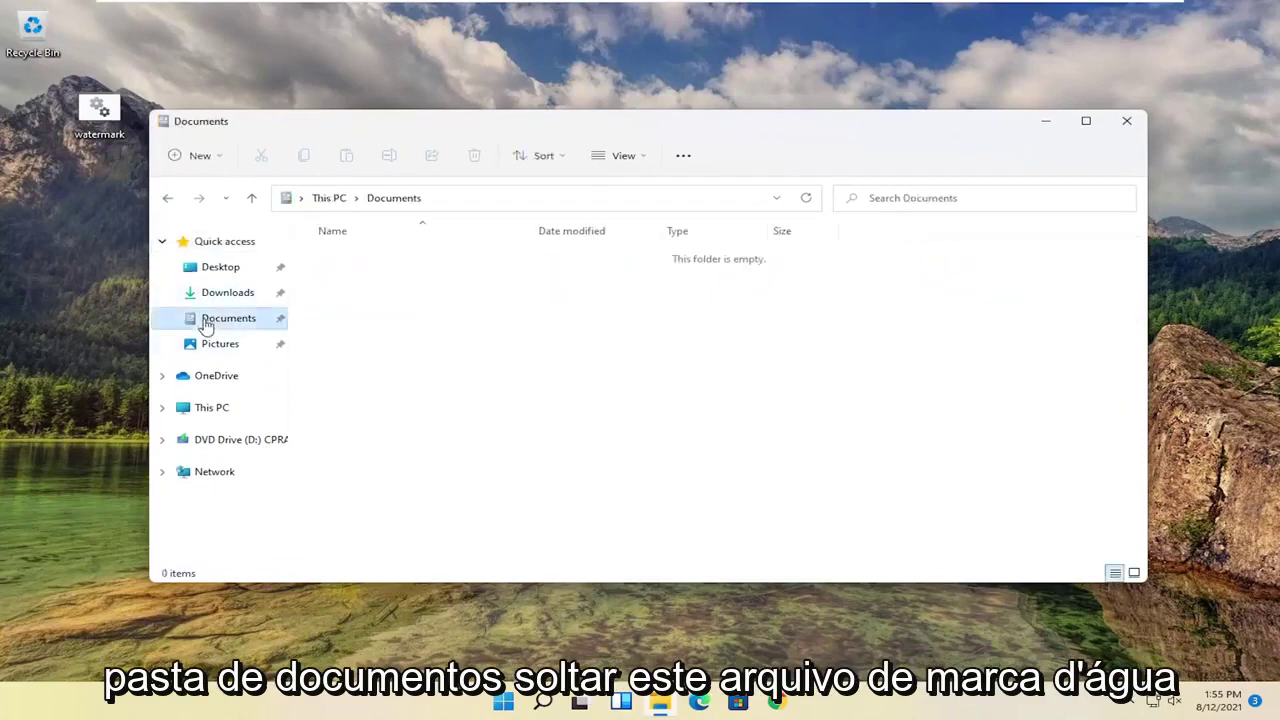
{"action": "left_click_drag", "start_coordinate": [98, 106], "coordinate": [623, 340]}
{"action": "left_click", "coordinate": [1127, 121]}
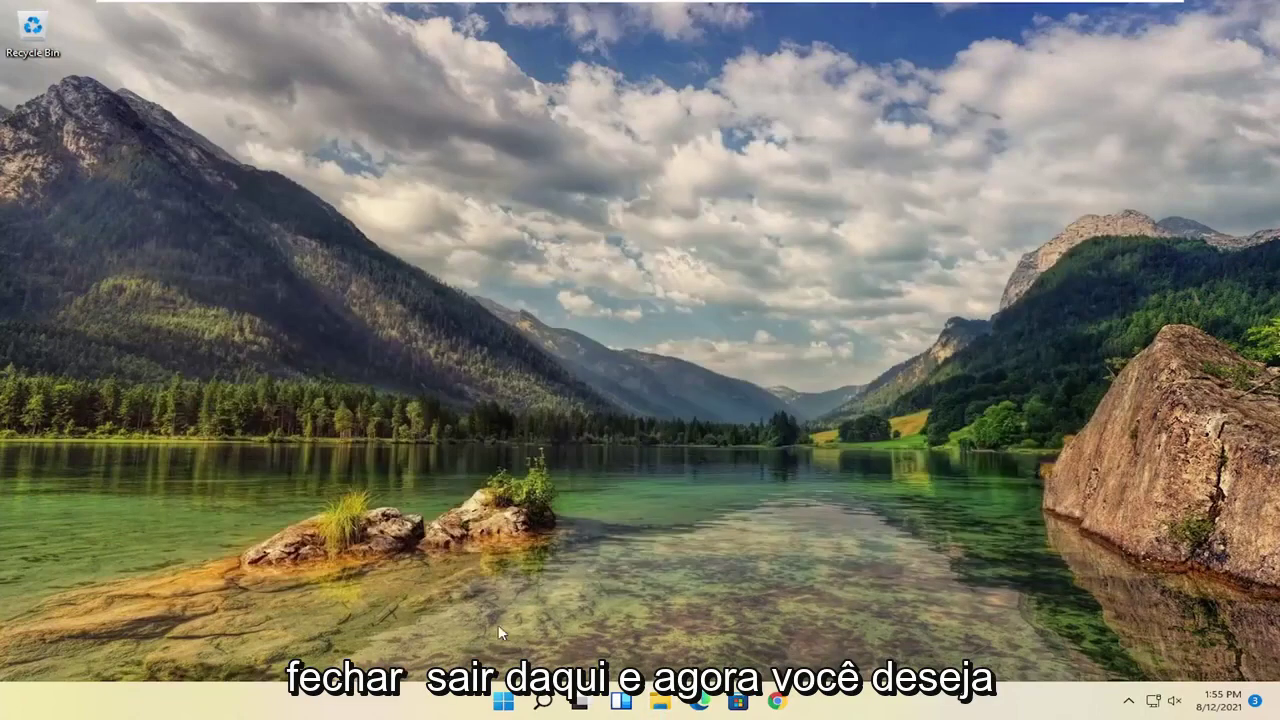
Search for Task Scheduler, open it, and reposition and enlarge its window
{"action": "left_click", "coordinate": [542, 702]}
{"action": "type", "text": "t"}
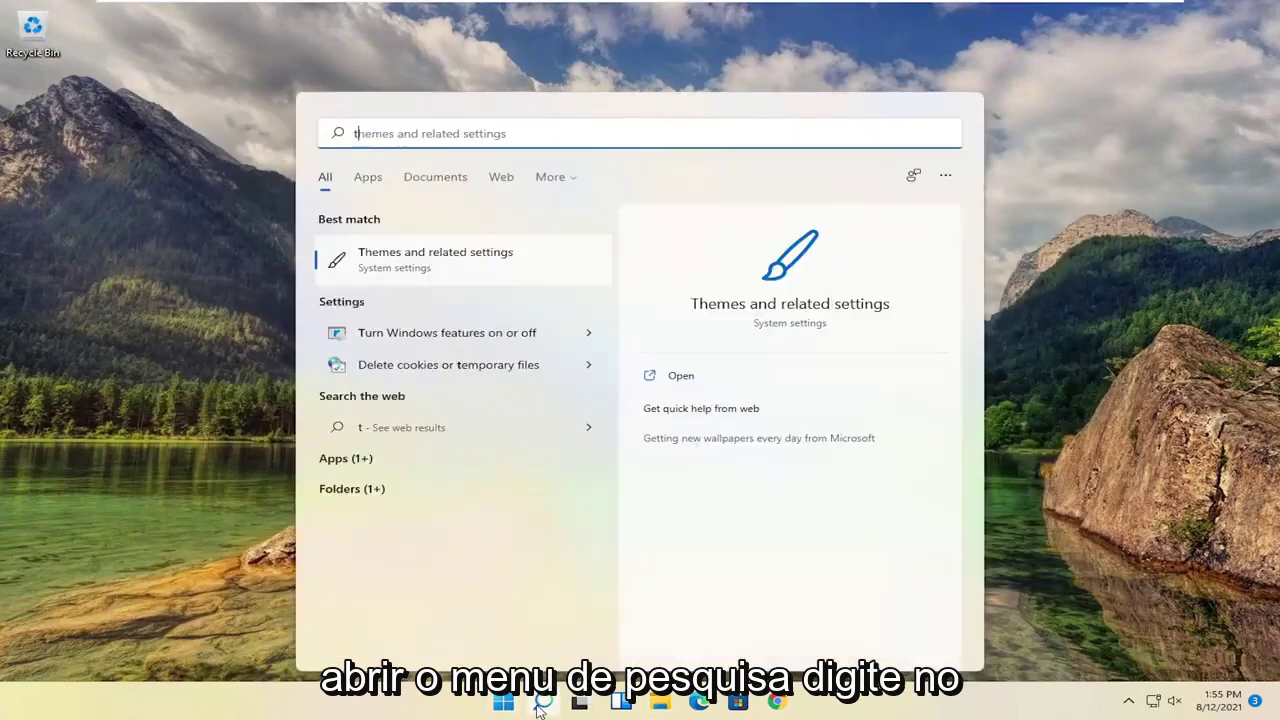
{"action": "type", "text": "ask sc"}
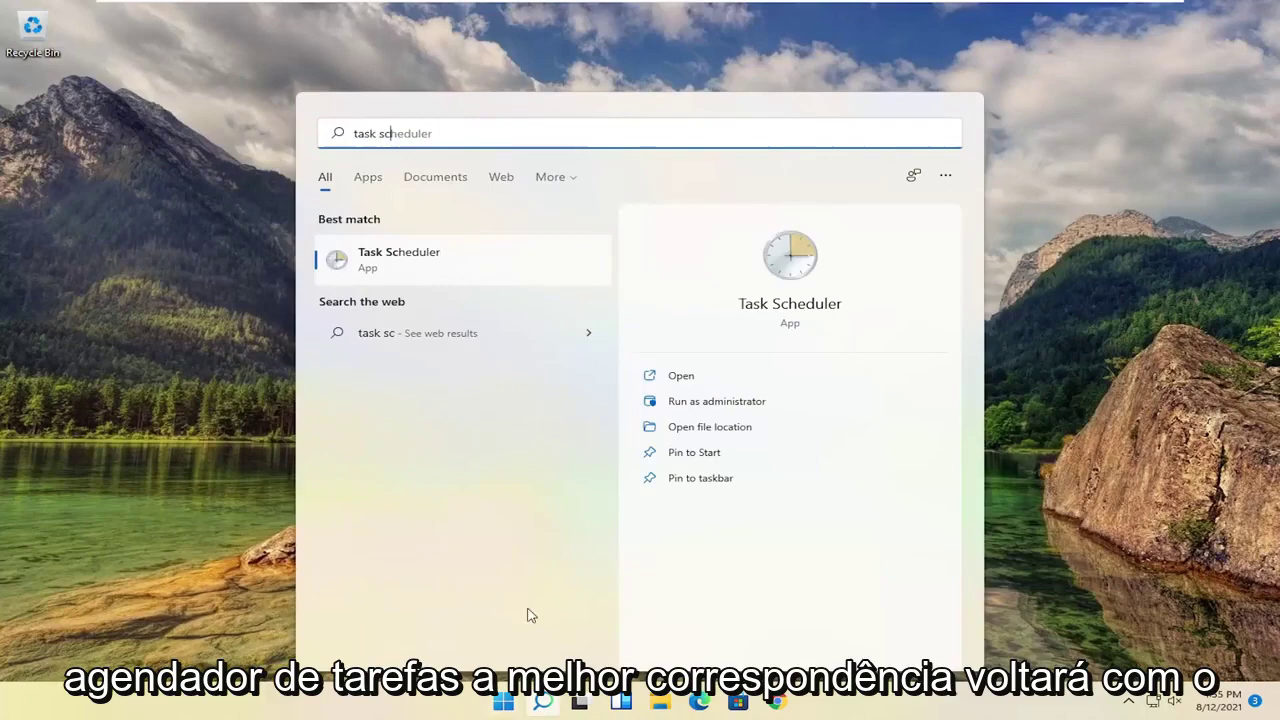
{"action": "left_click", "coordinate": [389, 262]}
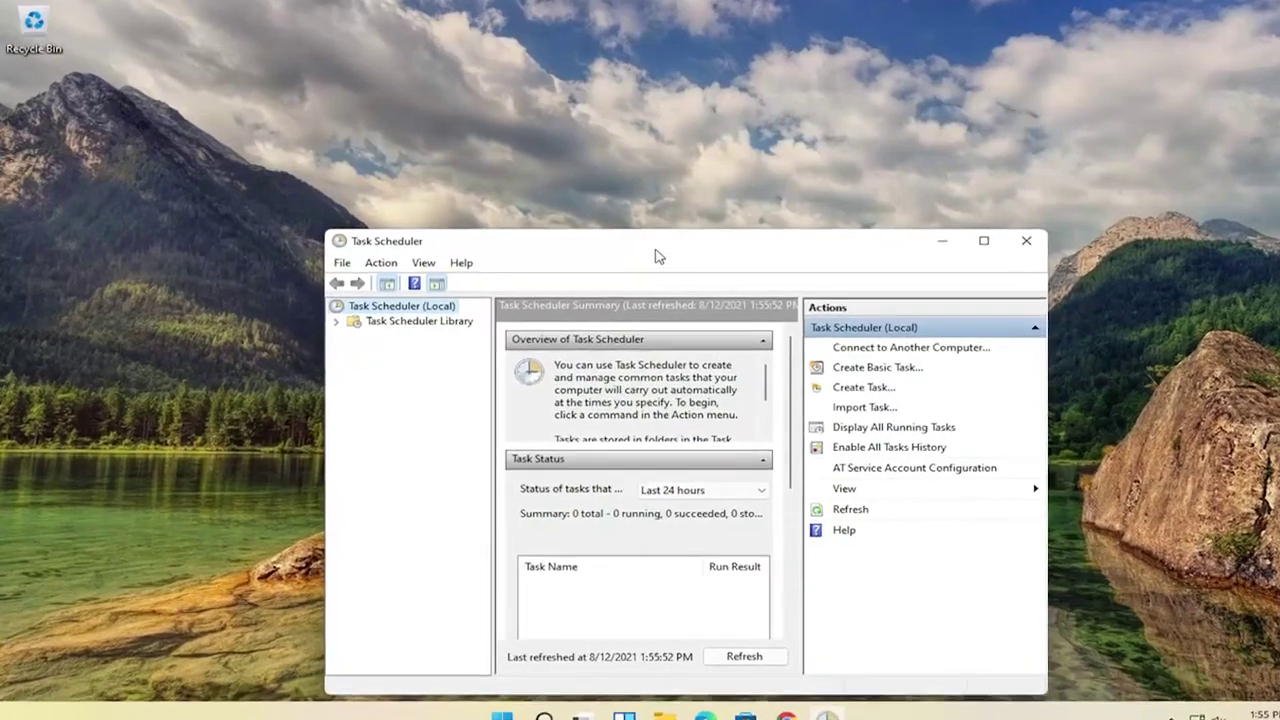
{"action": "left_click_drag", "start_coordinate": [658, 257], "coordinate": [450, 60]}
{"action": "left_click_drag", "start_coordinate": [897, 527], "coordinate": [1138, 668]}
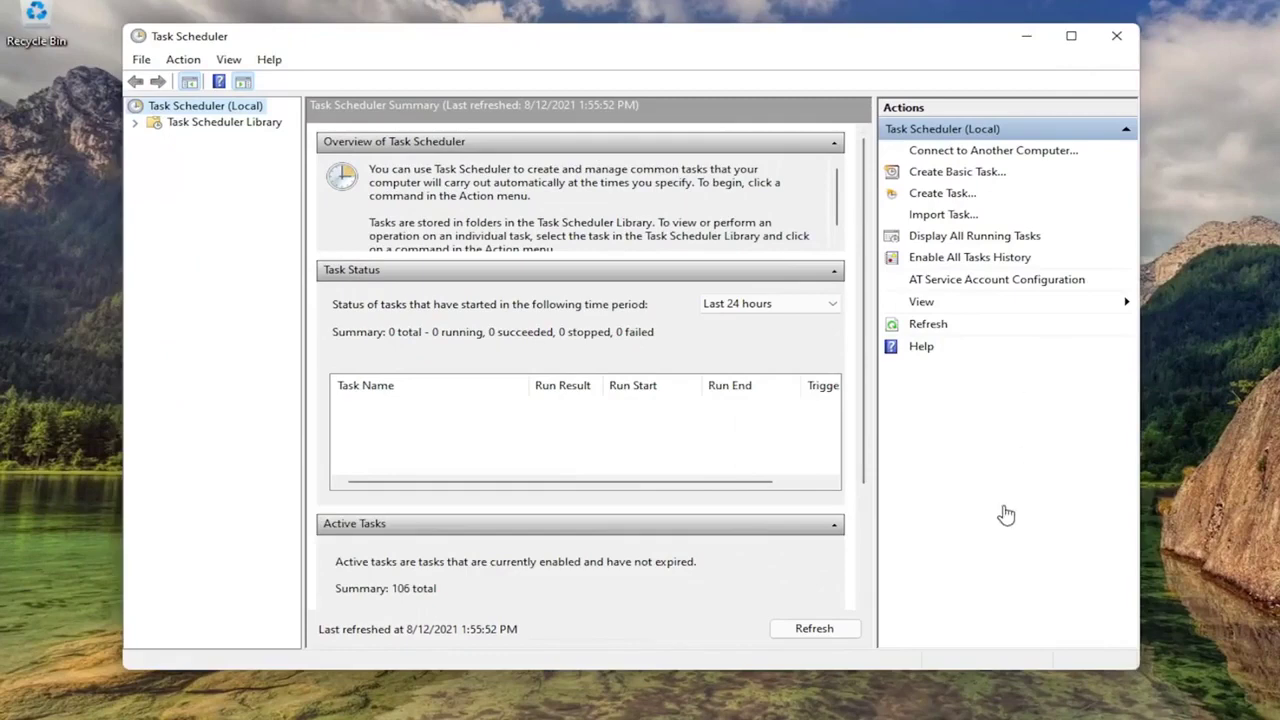
Start a basic task named Watermark with a daily trigger that recurs every 1 day
{"action": "left_click", "coordinate": [950, 174]}
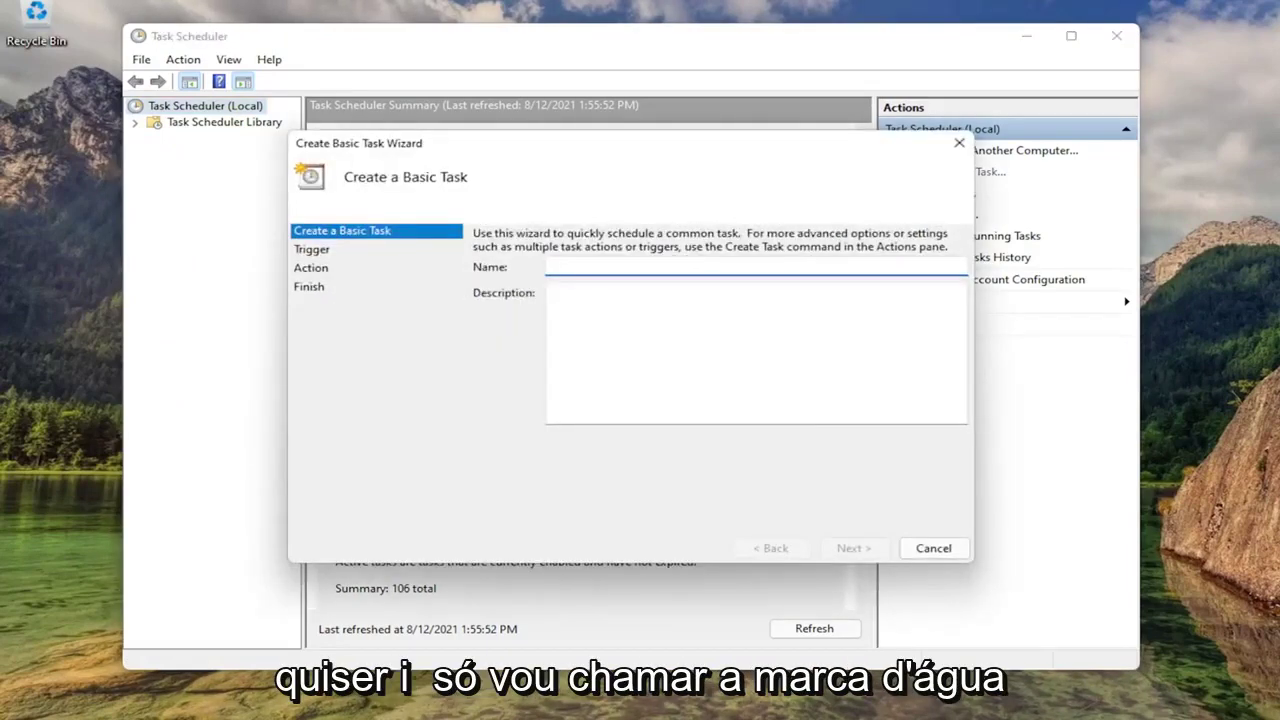
{"action": "type", "text": "Watermark"}
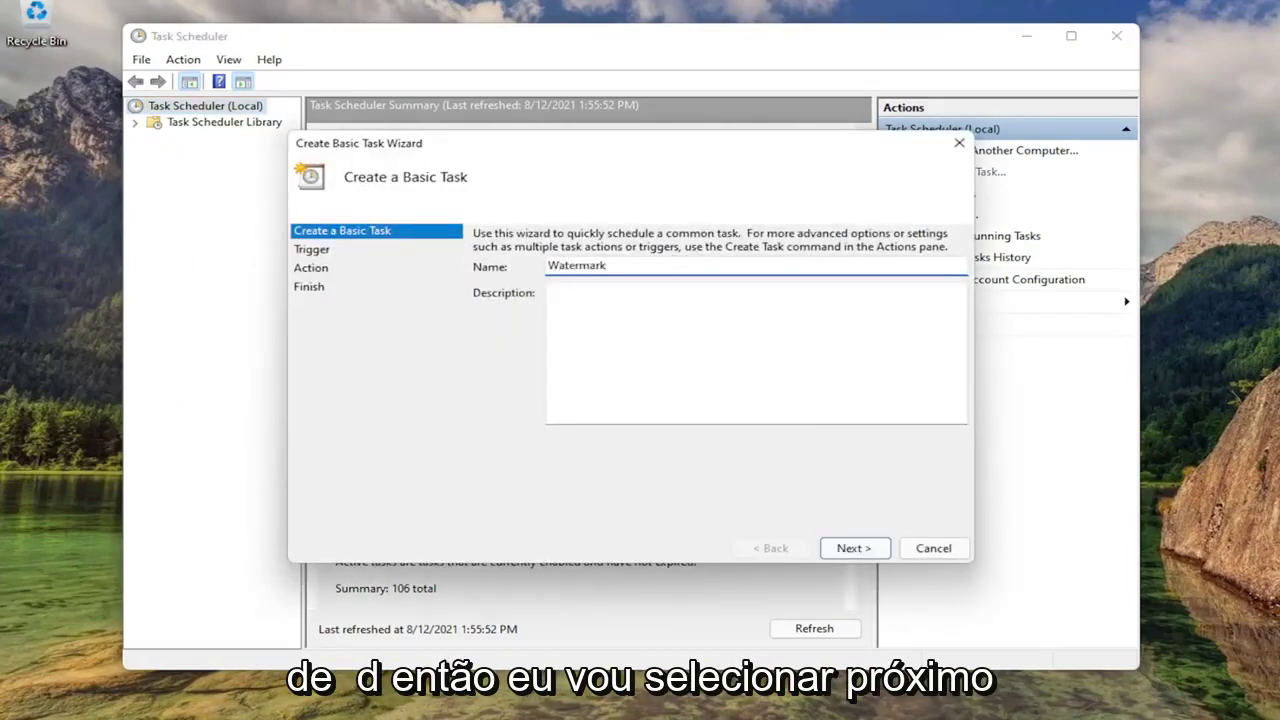
{"action": "left_click", "coordinate": [858, 548]}
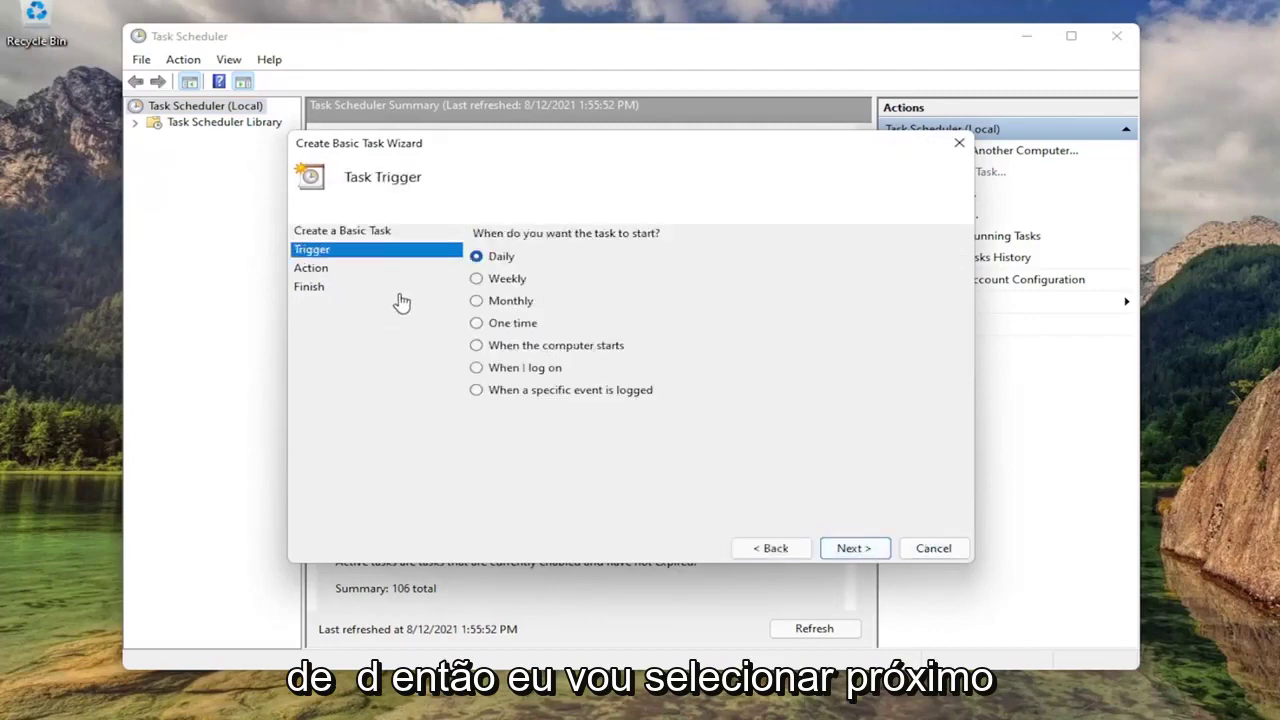
{"action": "left_click", "coordinate": [858, 549]}
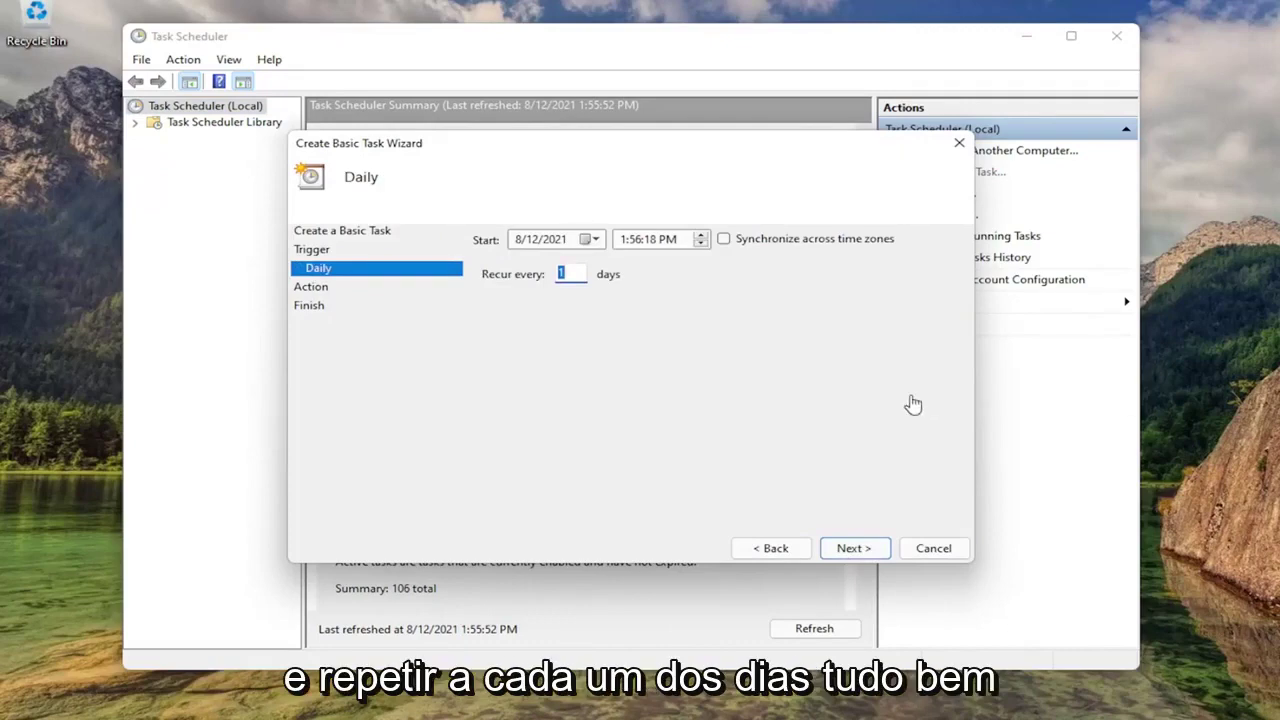
{"action": "left_click", "coordinate": [843, 553]}
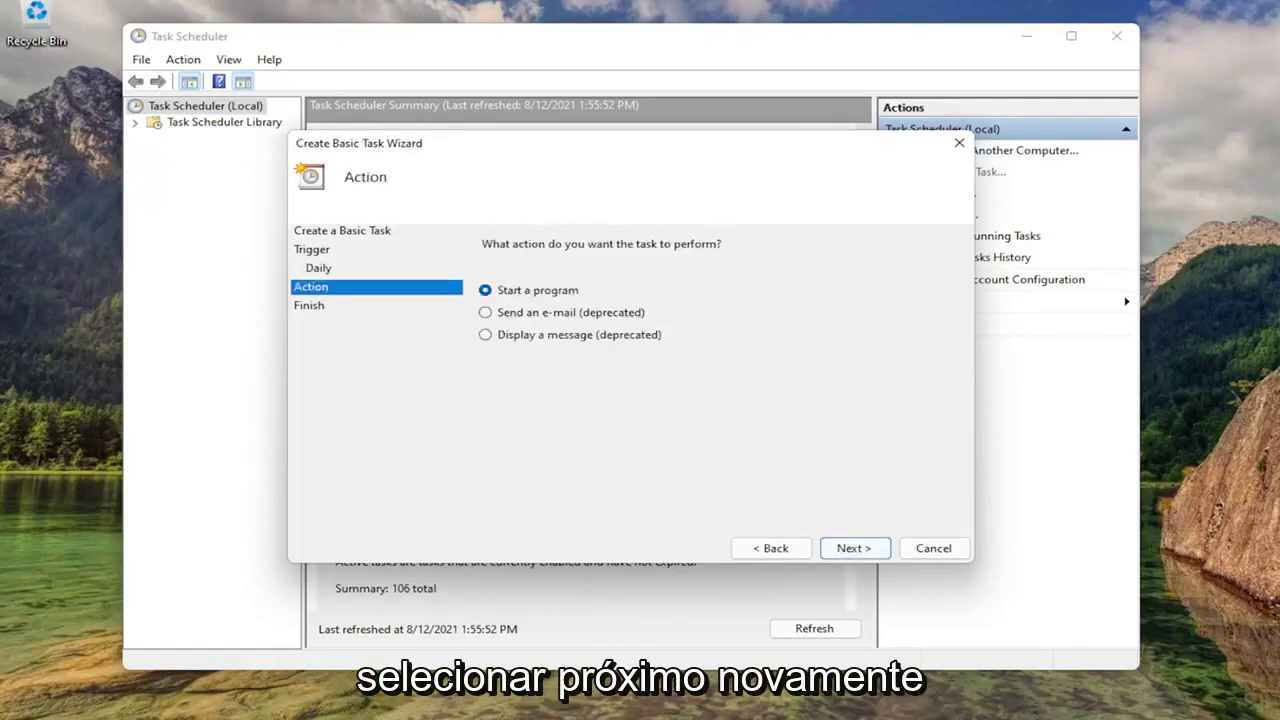
{"action": "left_click", "coordinate": [775, 552]}
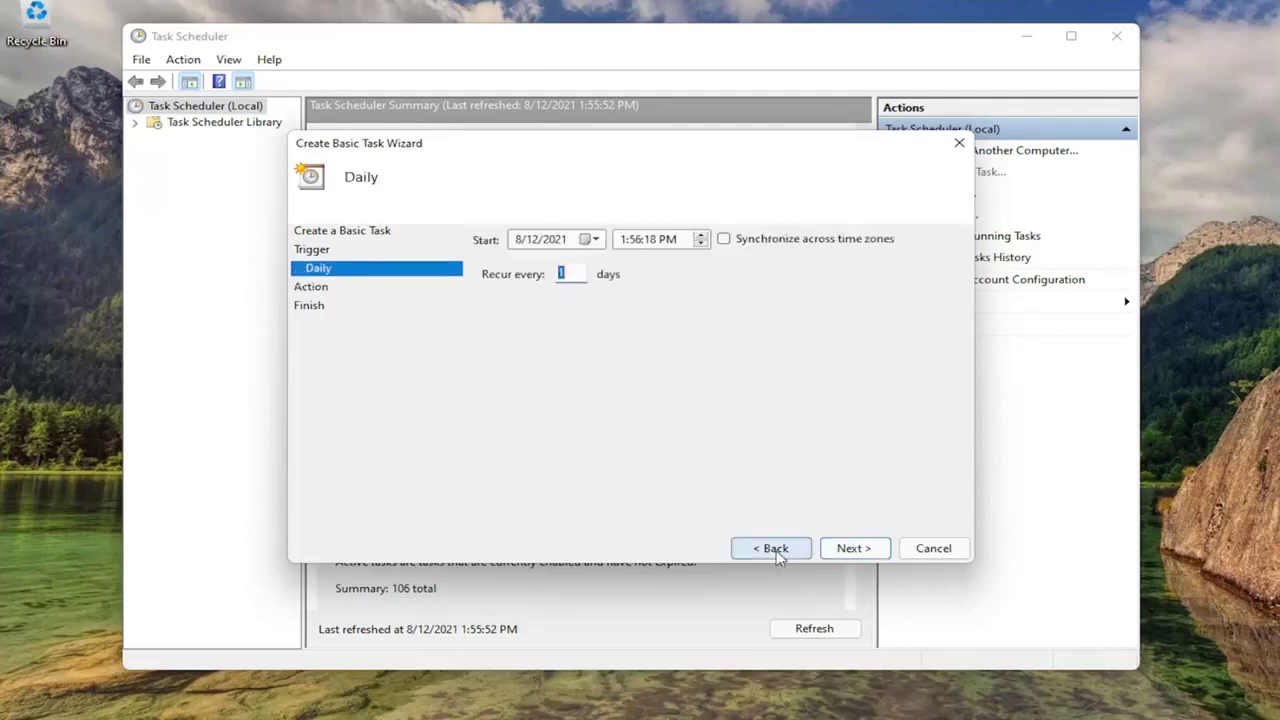
{"action": "left_click", "coordinate": [853, 548]}
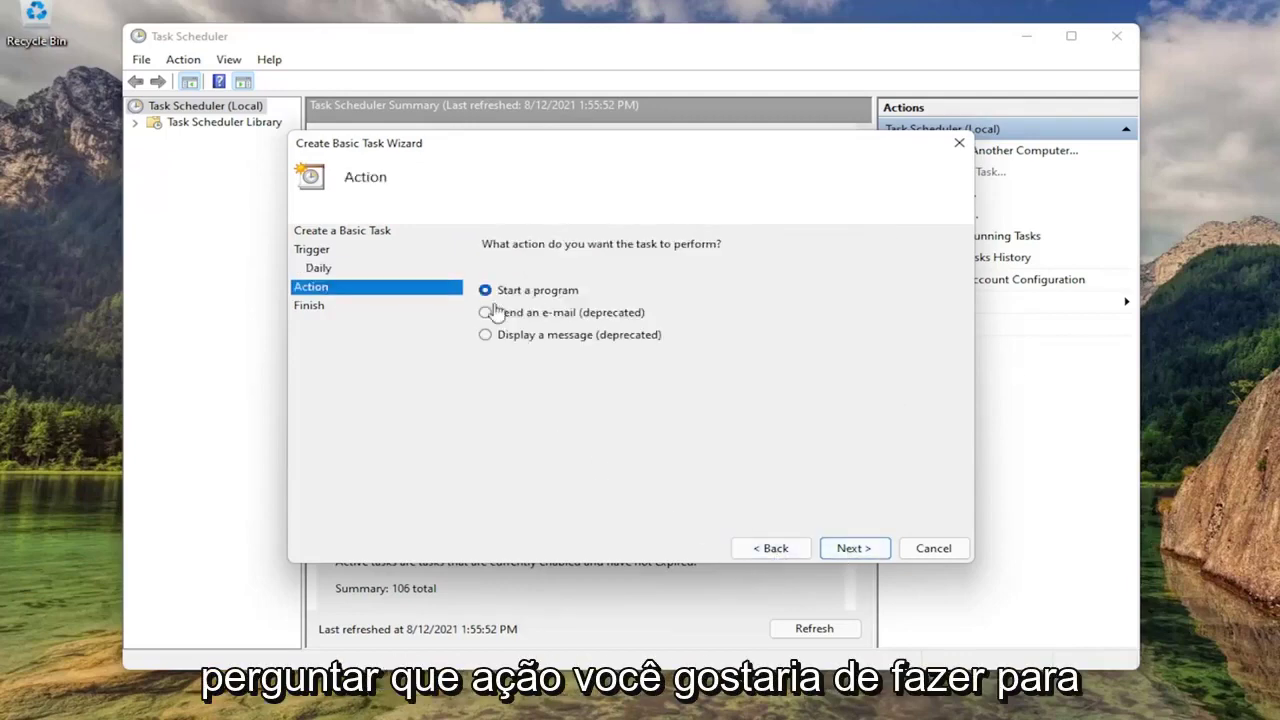
Set the task to start the program watermark.bat from Documents, finish creating it, and close Task Scheduler
{"action": "left_click", "coordinate": [851, 548]}
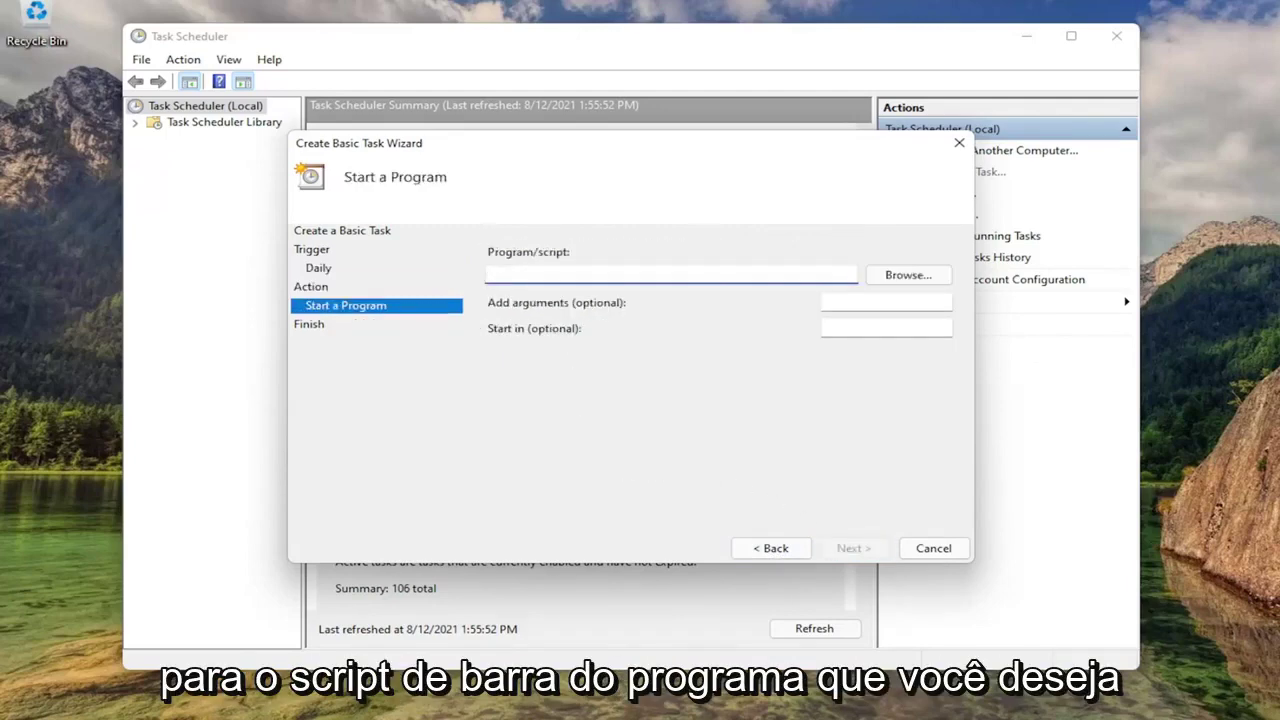
{"action": "left_click", "coordinate": [897, 274]}
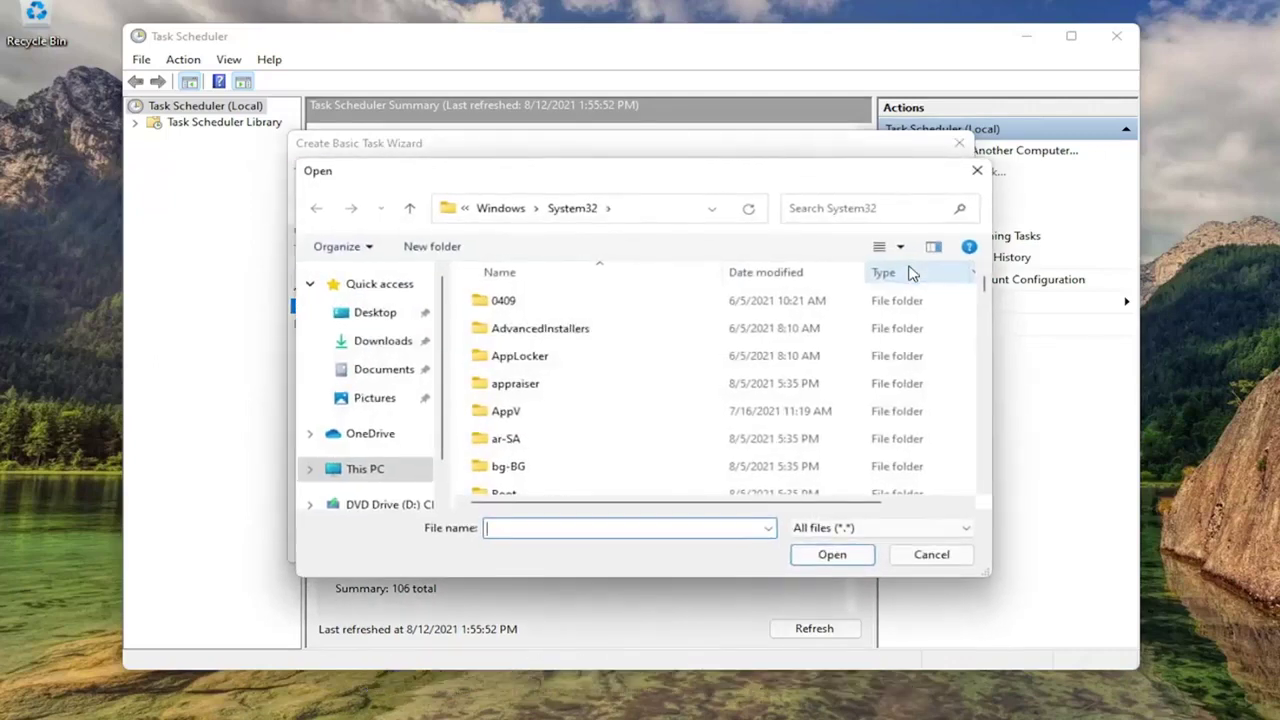
{"action": "left_click", "coordinate": [371, 374]}
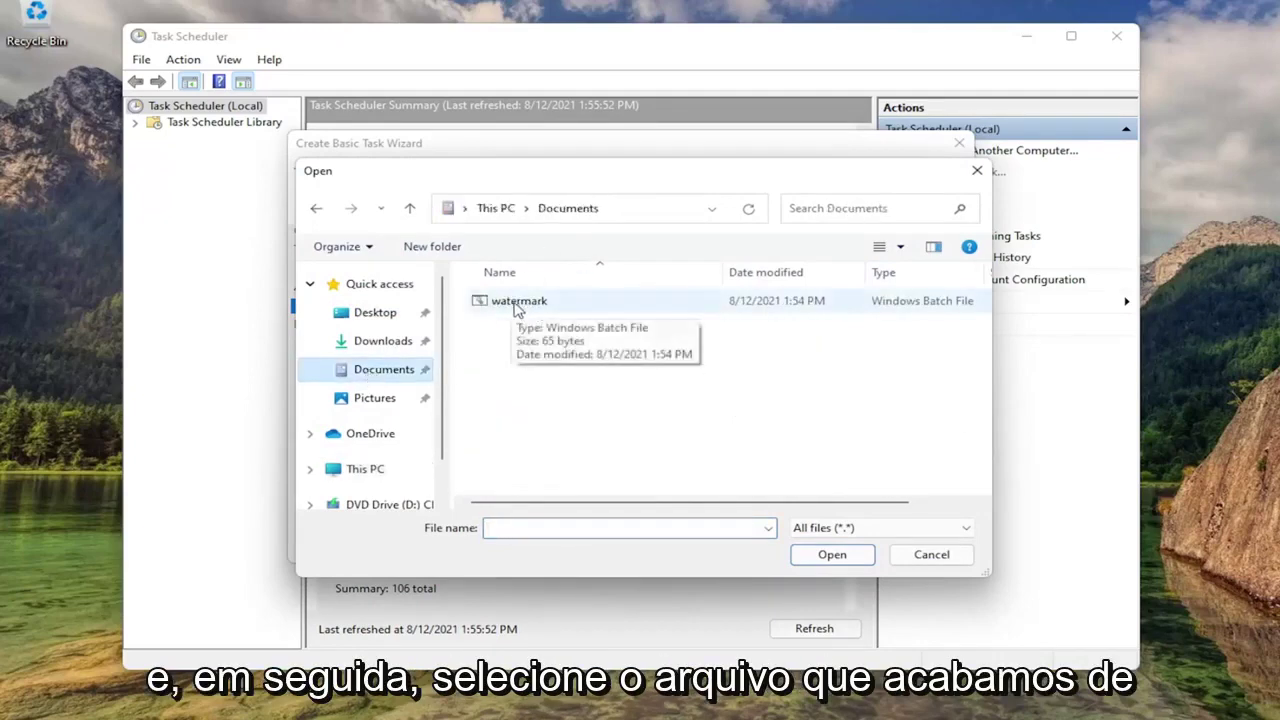
{"action": "double_click", "coordinate": [514, 308]}
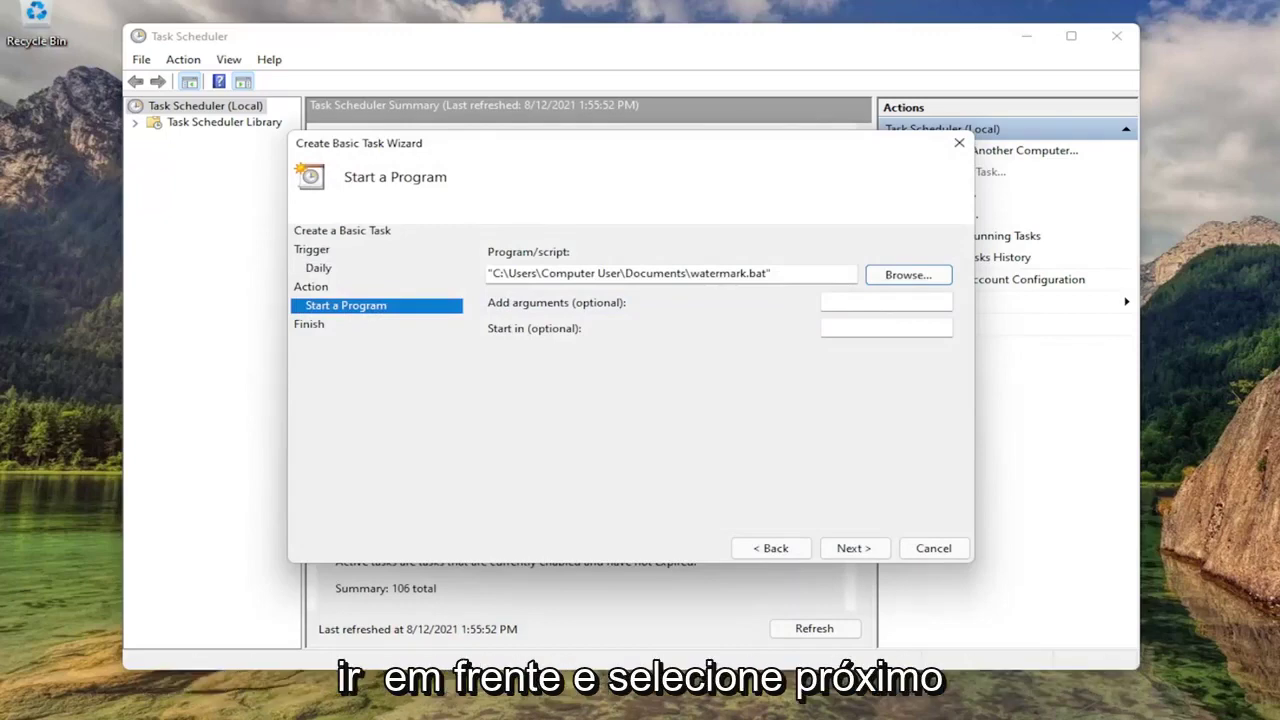
{"action": "left_click", "coordinate": [850, 547]}
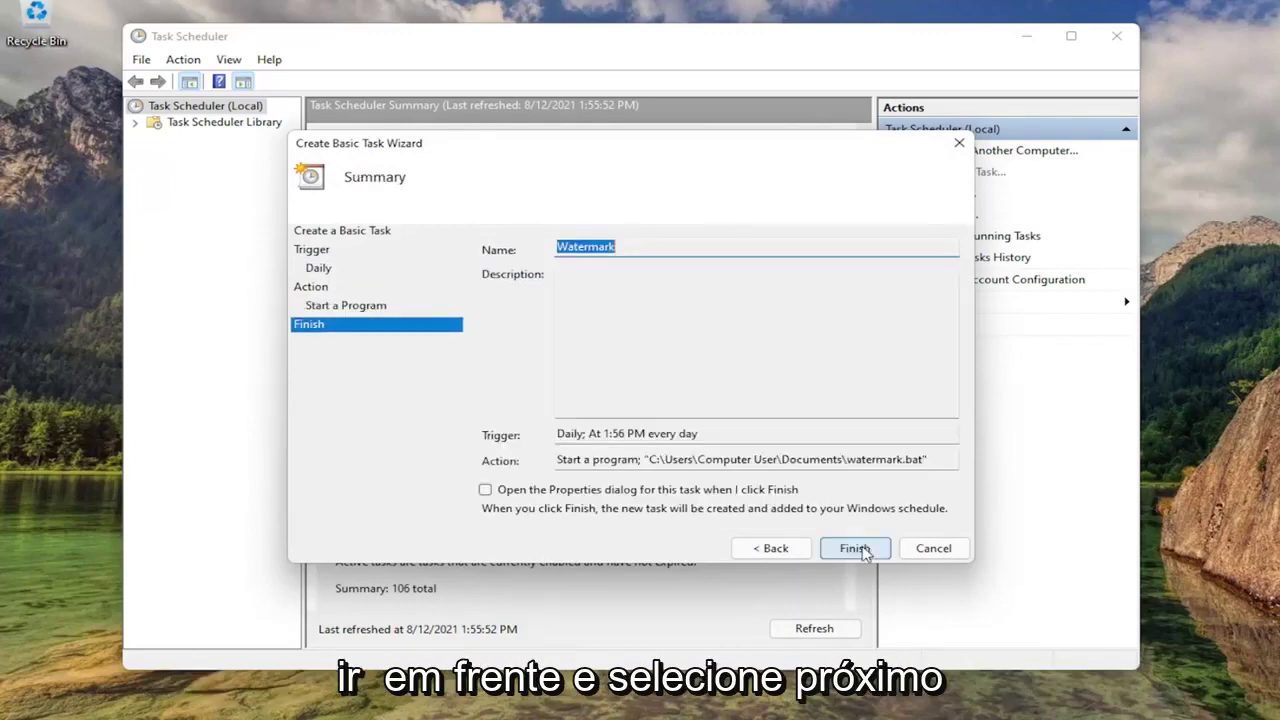
{"action": "left_click", "coordinate": [856, 547]}
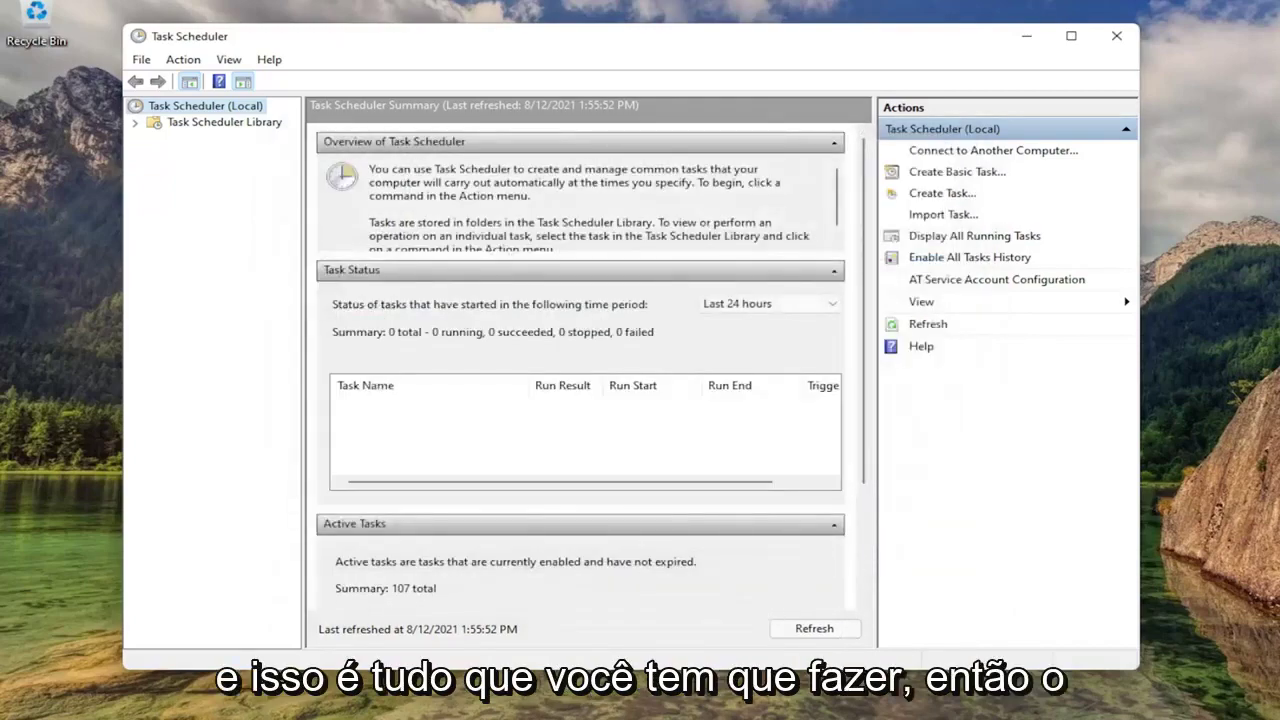
{"action": "left_click", "coordinate": [1114, 36]}
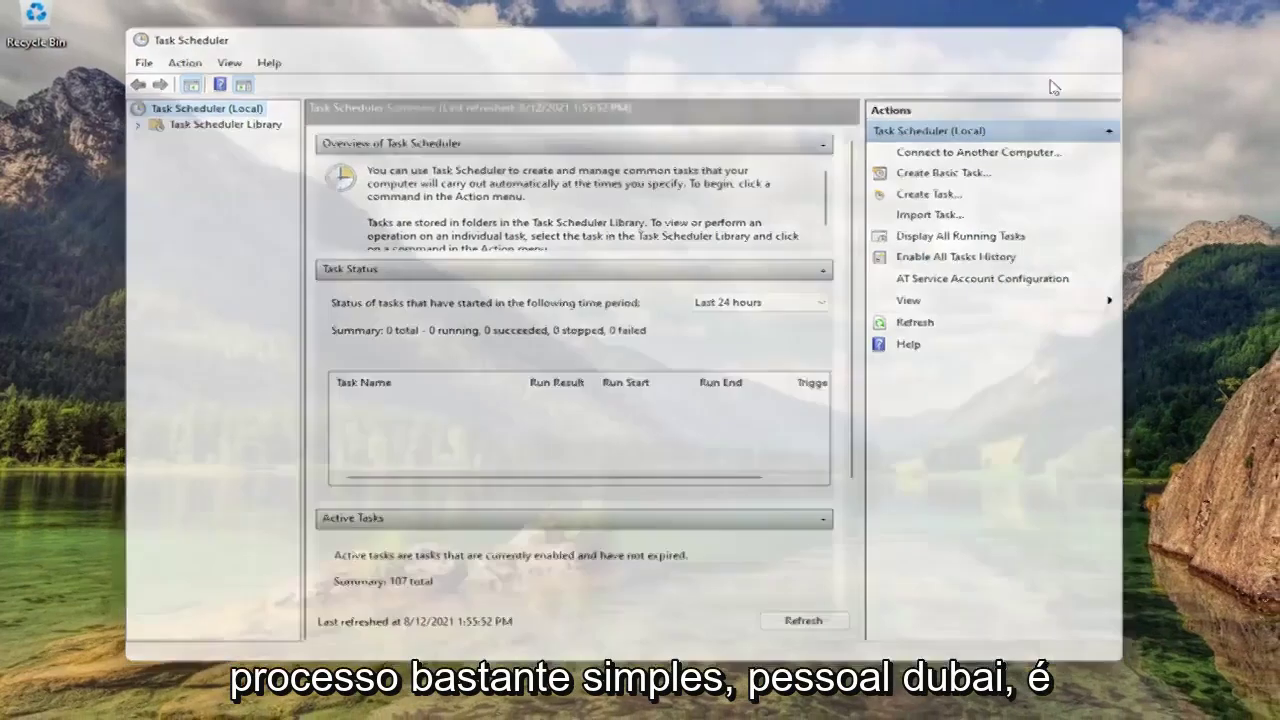